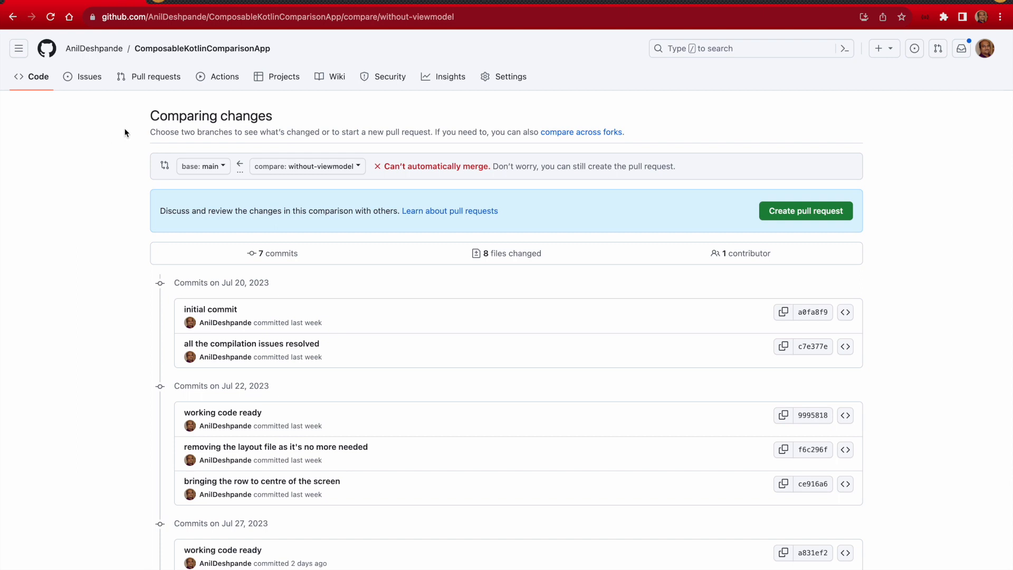
drag(149, 115, 286, 122)
scroll(287, 122, down, 1)
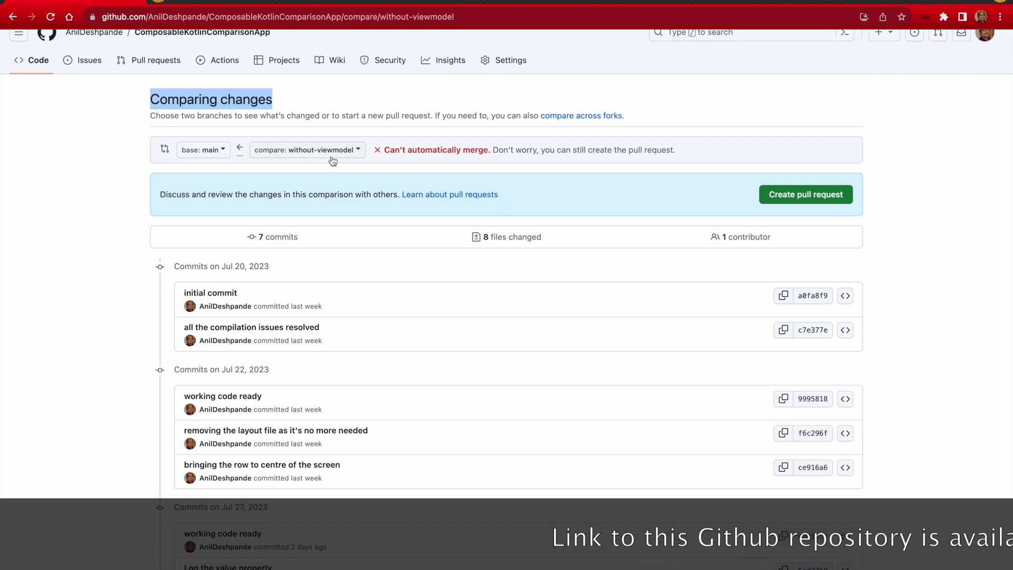
scroll(333, 160, down, 5)
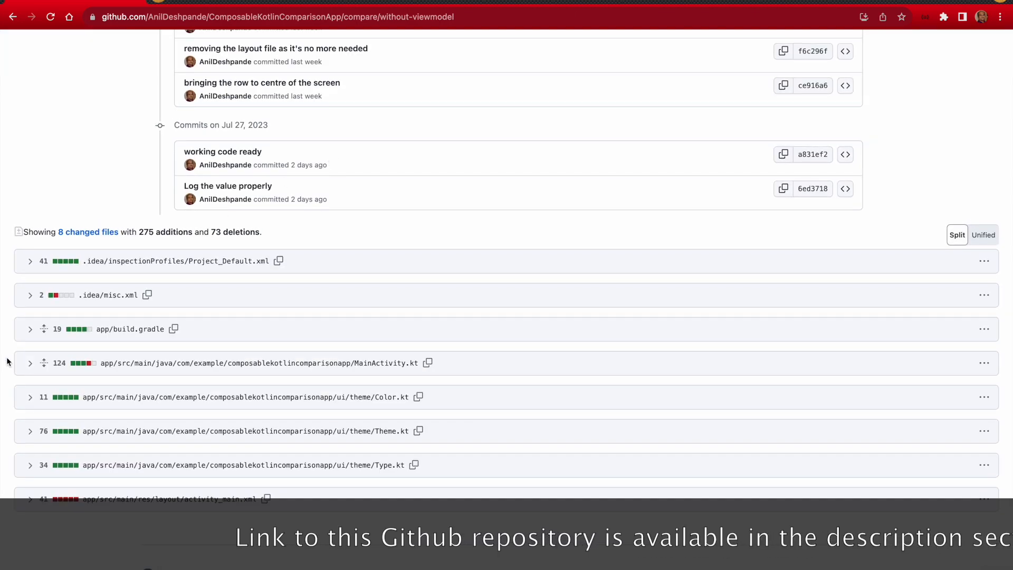
- Expand the app/build.gradle diff showing the compose build features and options
click(30, 328)
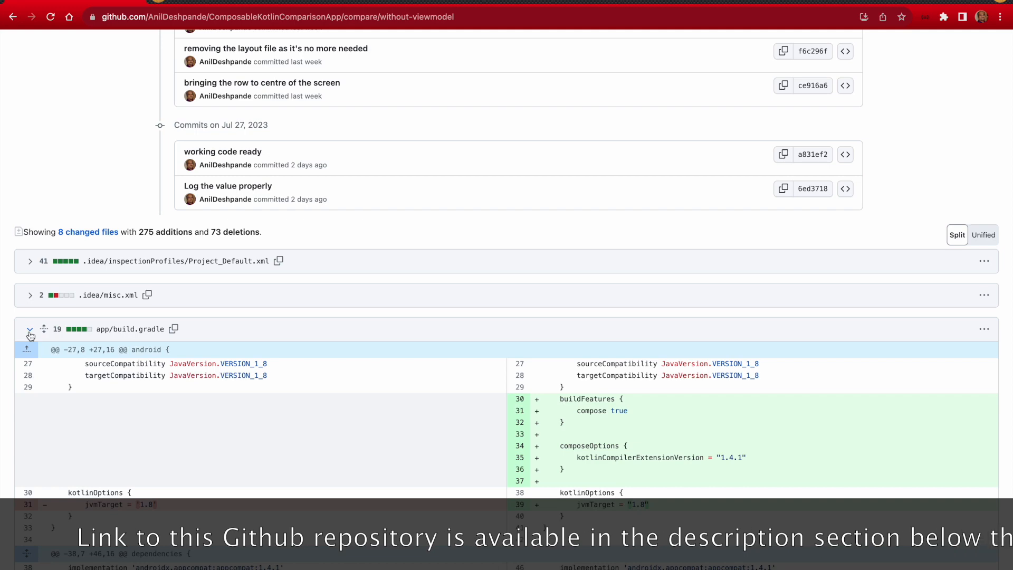
scroll(31, 334, down, 3)
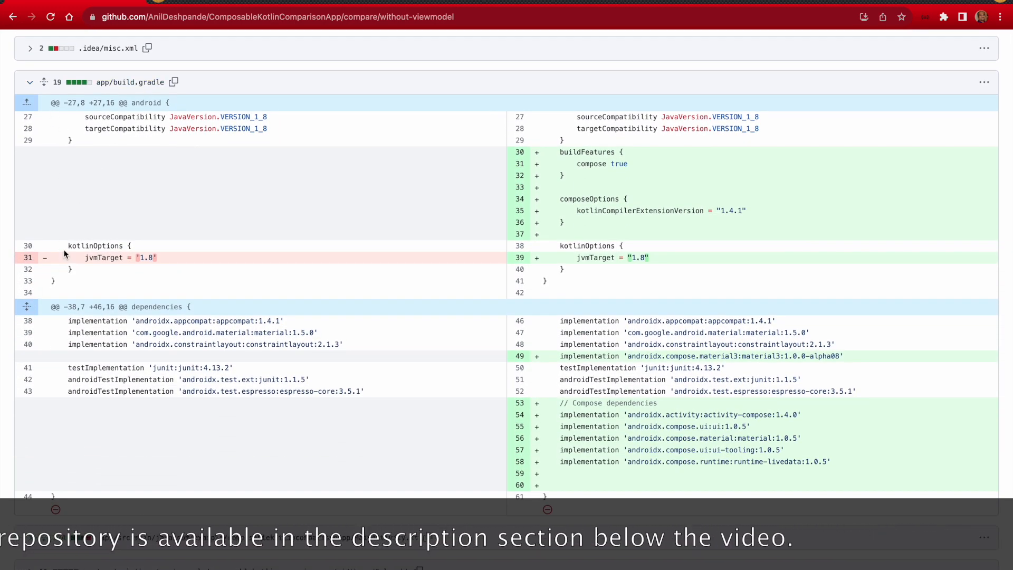
mouse_move(65, 246)
mouse_down()
mouse_move(341, 346)
mouse_move(375, 396)
mouse_up()
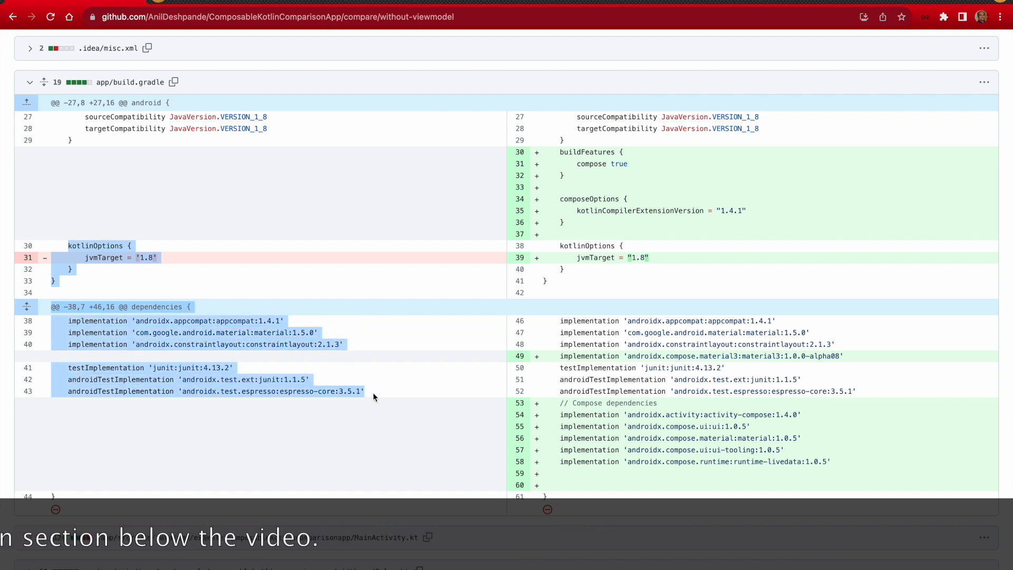
scroll(373, 393, up, 1)
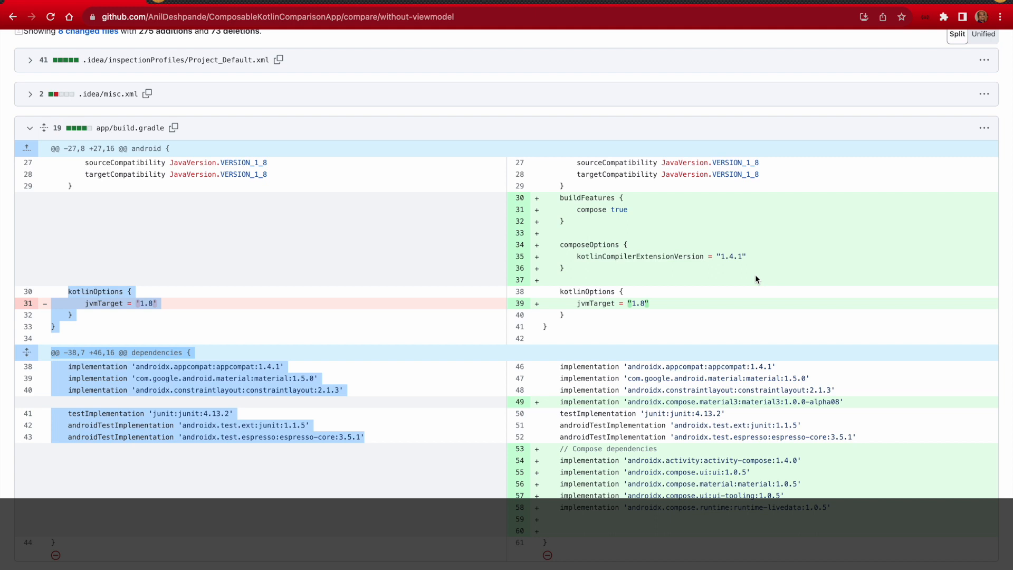
scroll(754, 275, up, 1)
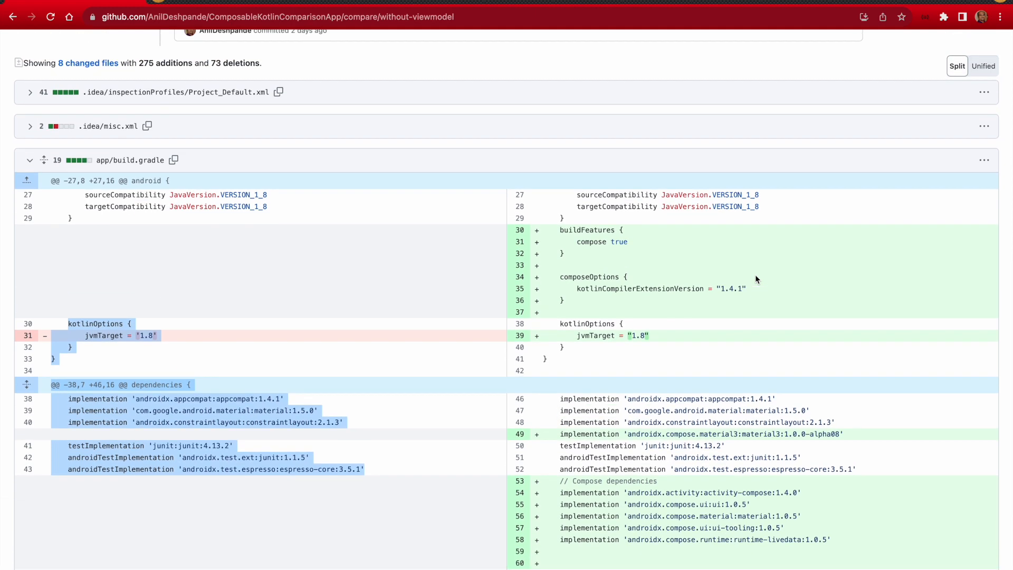
drag(559, 229, 589, 296)
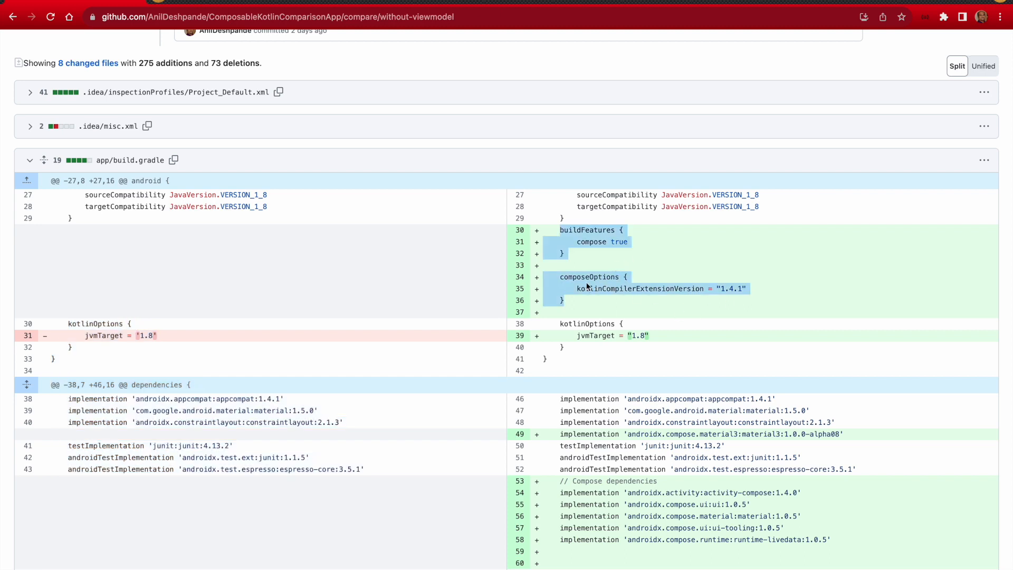
double_click(581, 288)
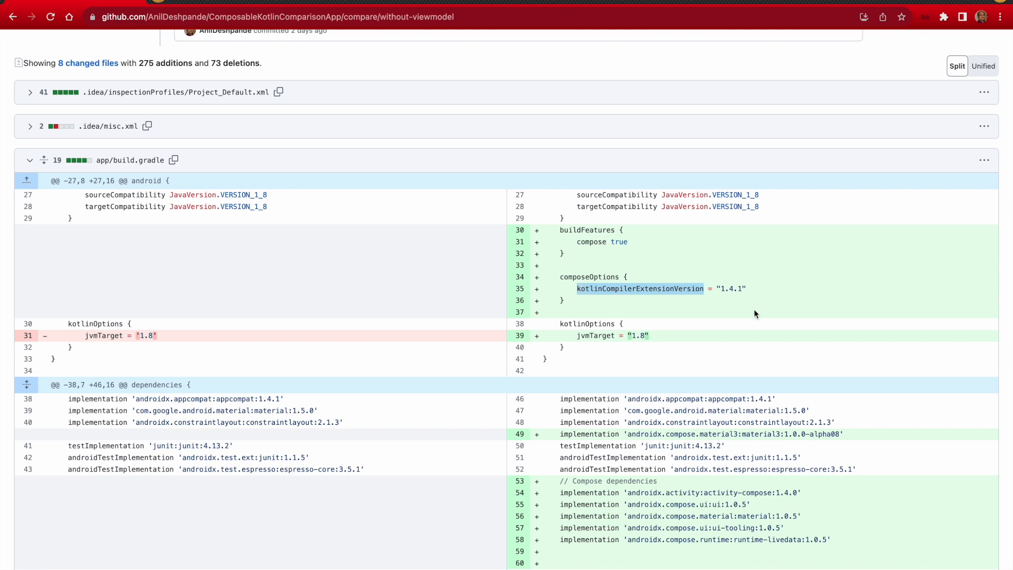
drag(558, 229, 566, 302)
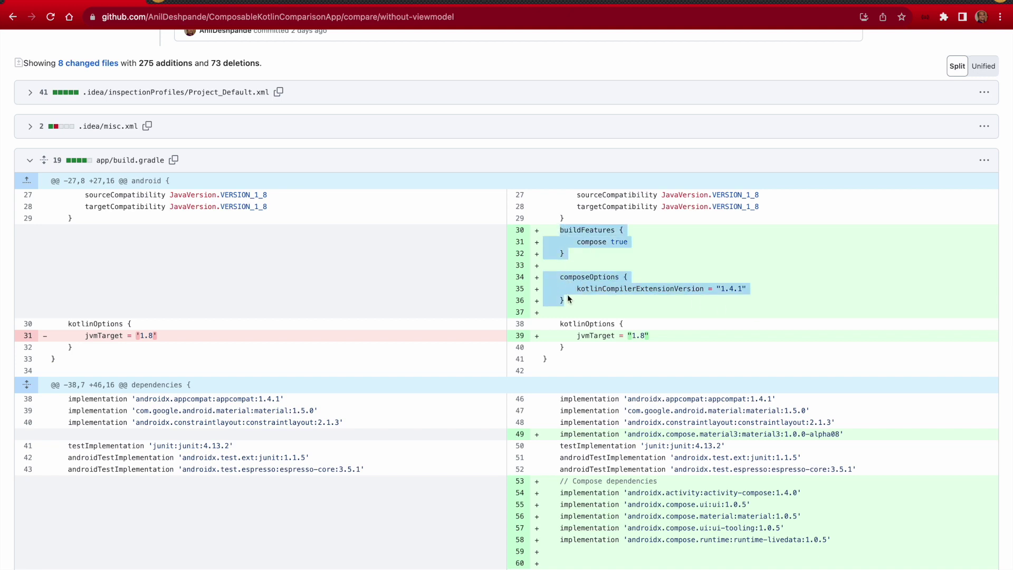
click(109, 278)
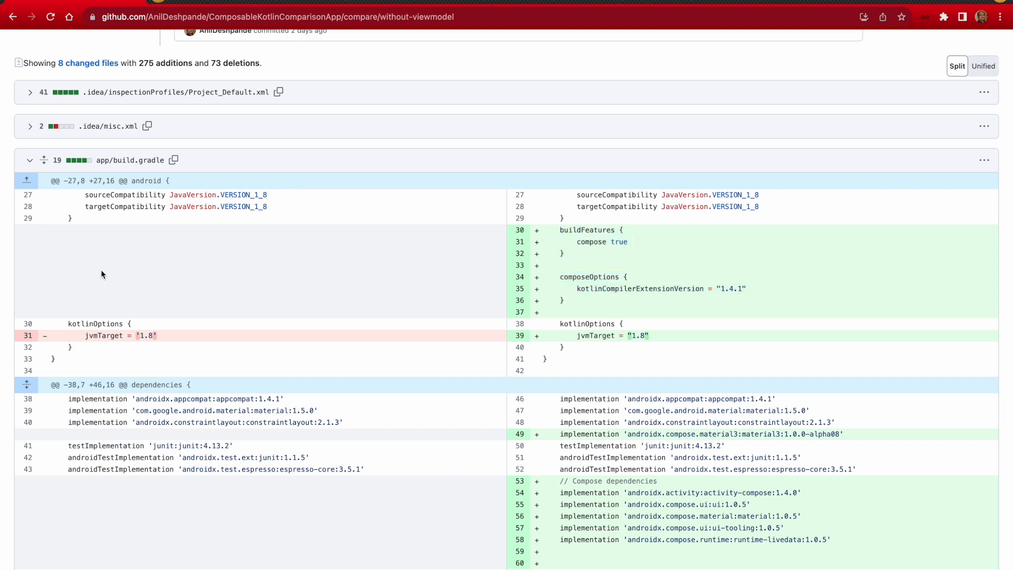
scroll(101, 270, down, 3)
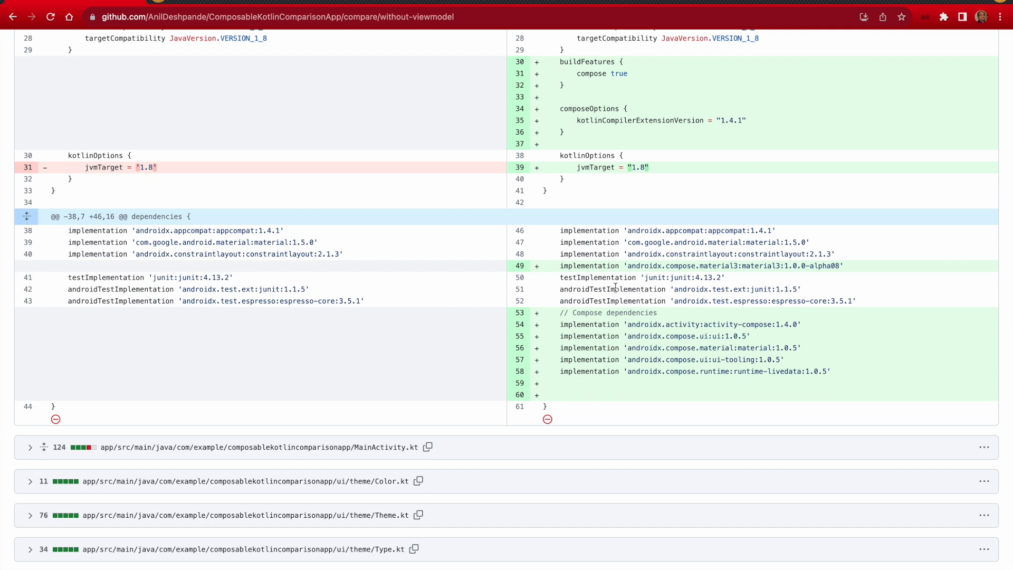
drag(559, 324, 866, 380)
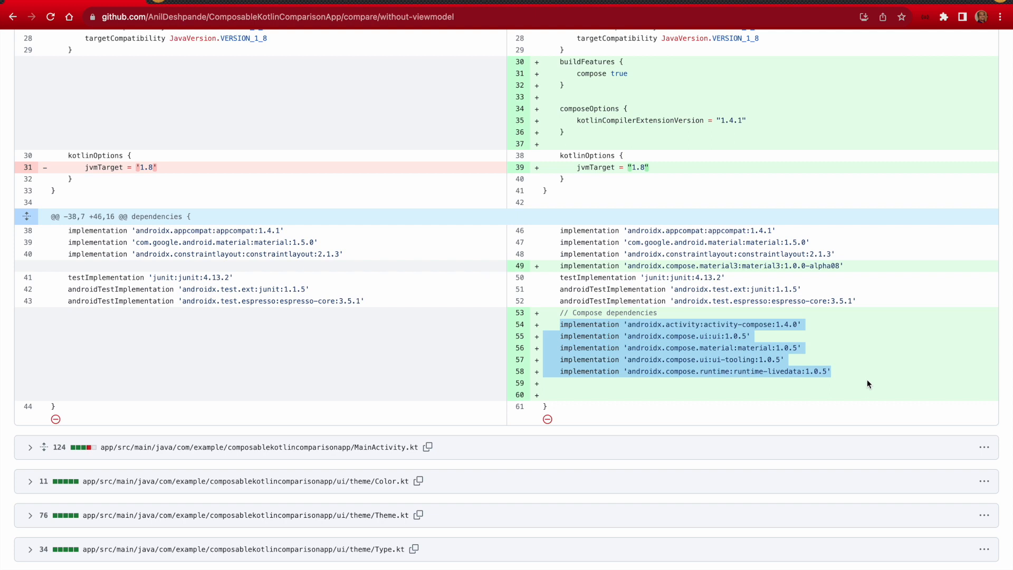
drag(734, 347, 655, 348)
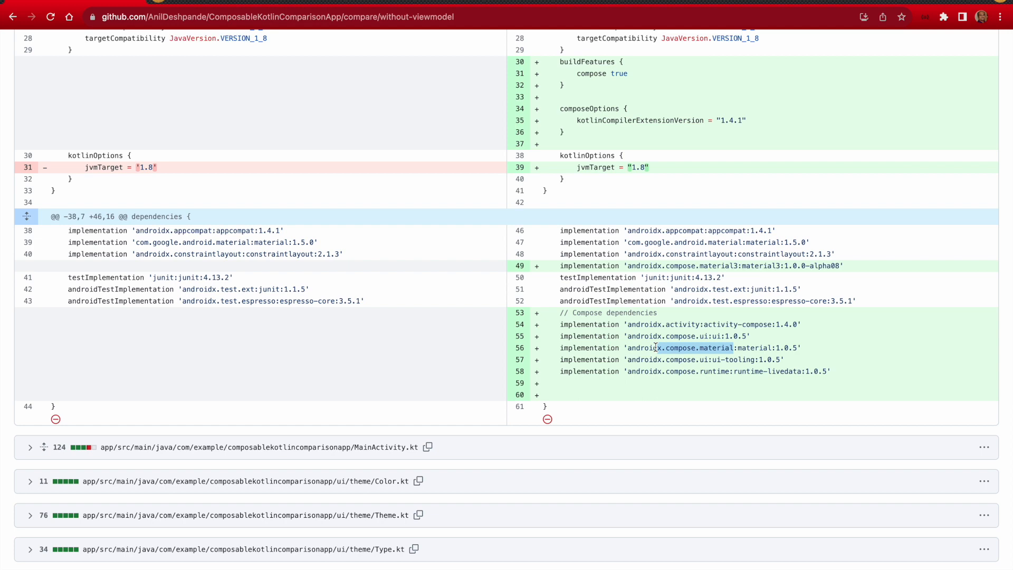
triple_click(562, 371)
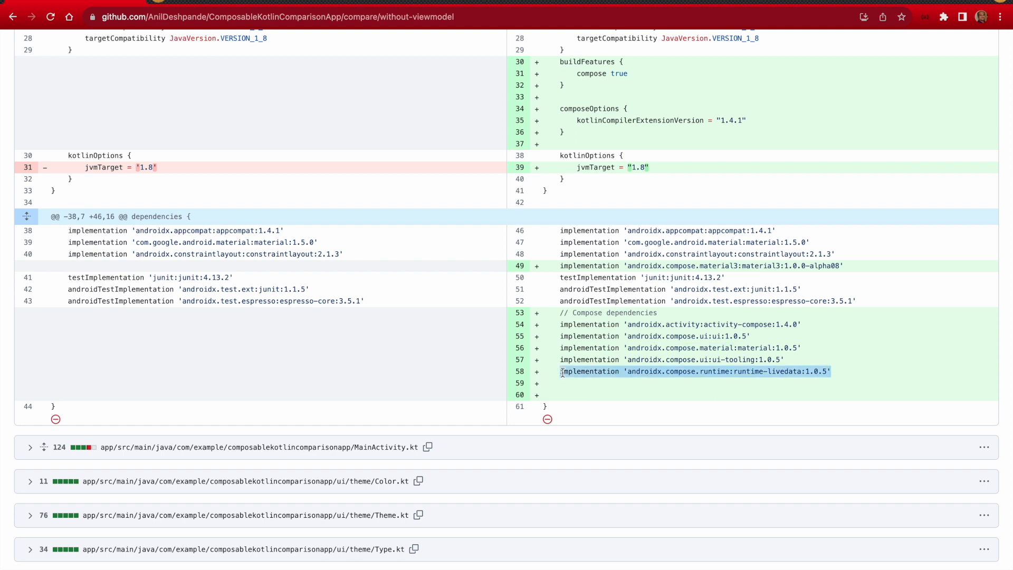
drag(561, 323, 795, 371)
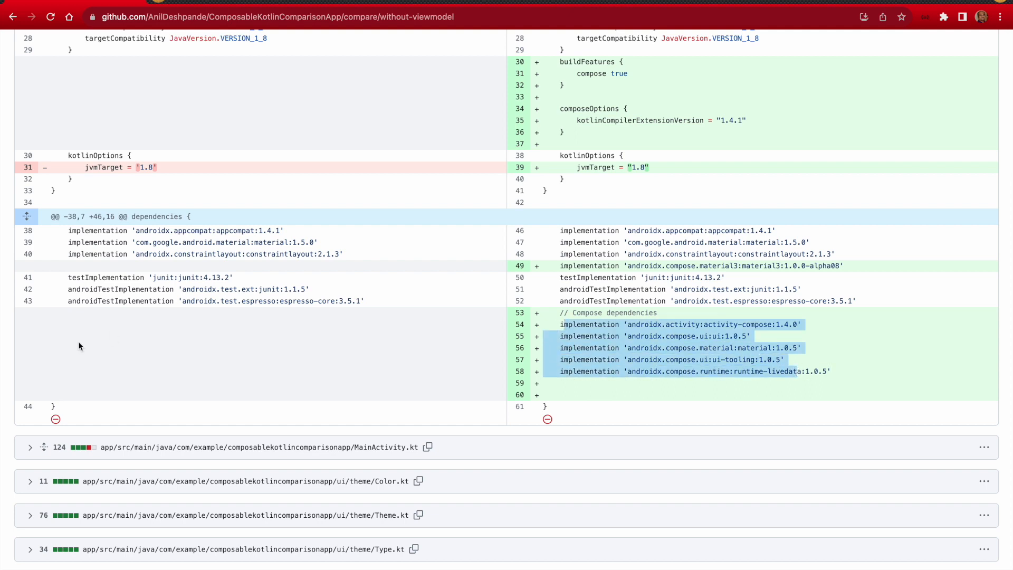
click(72, 323)
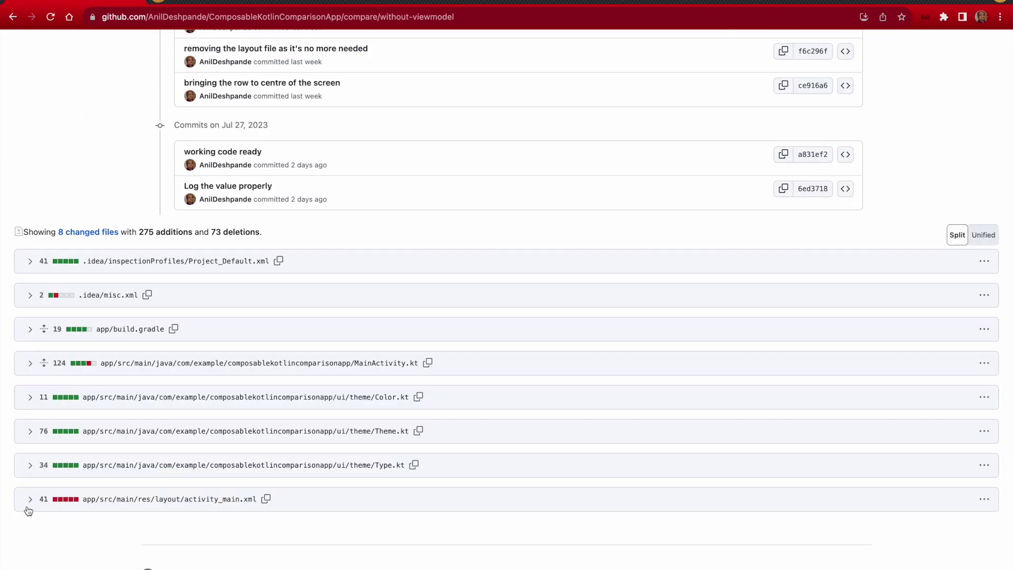
- Expand the deleted activity_main.xml entry and the MainActivity.kt diff
click(30, 499)
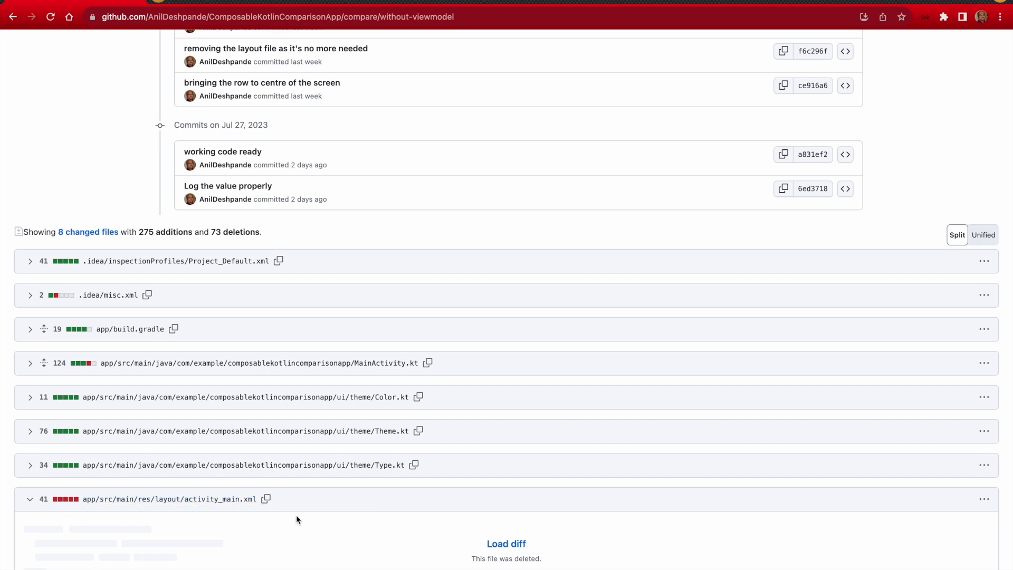
click(29, 362)
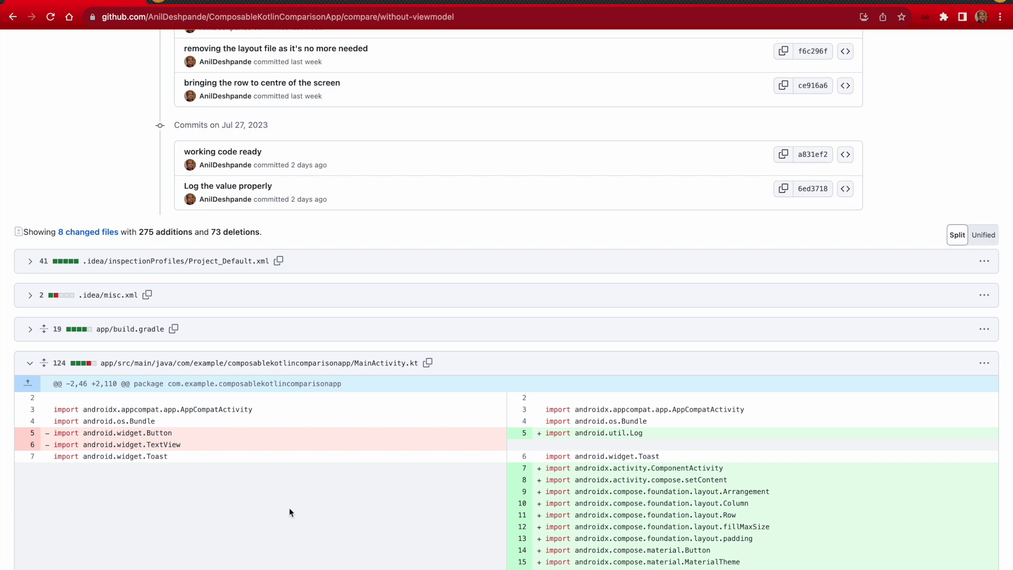
scroll(288, 508, down, 4)
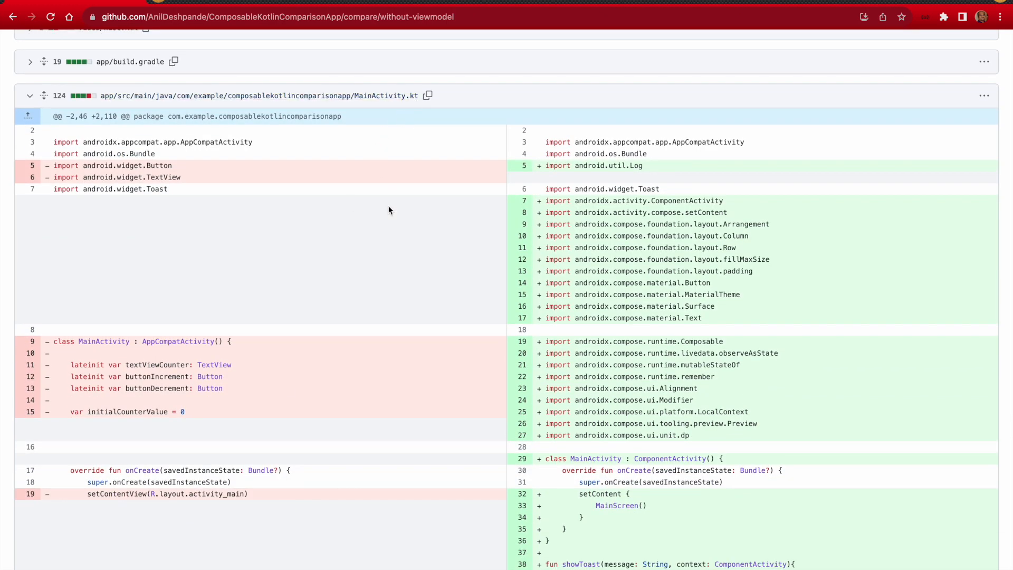
scroll(716, 359, down, 4)
scroll(716, 360, down, 3)
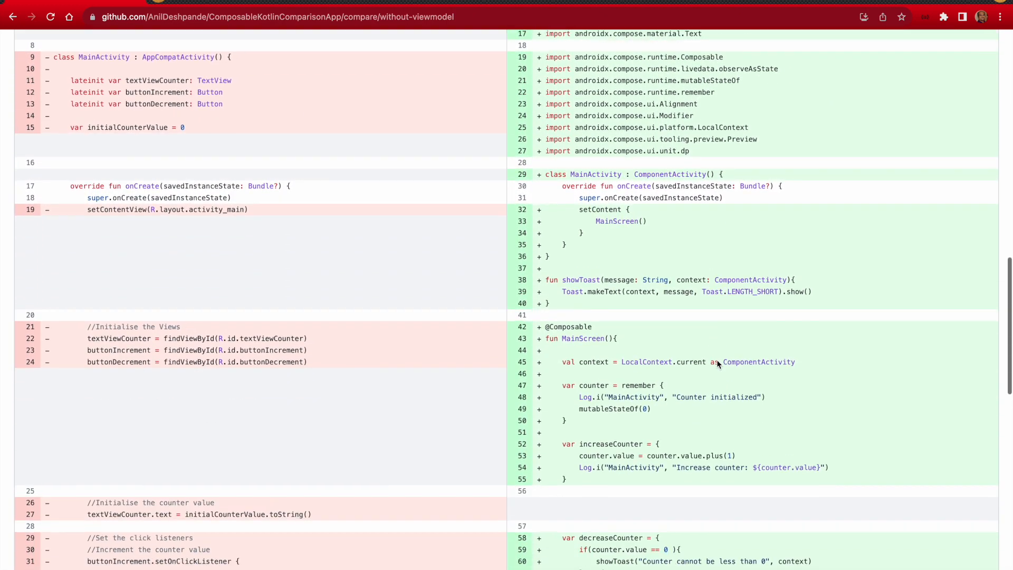
scroll(716, 359, down, 1)
drag(546, 285, 610, 298)
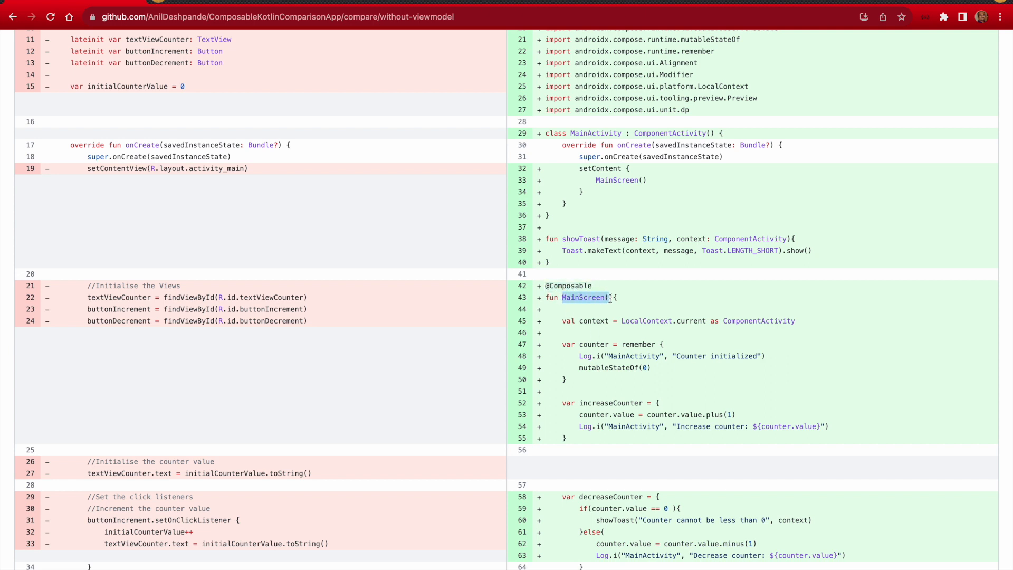
scroll(609, 298, up, 1)
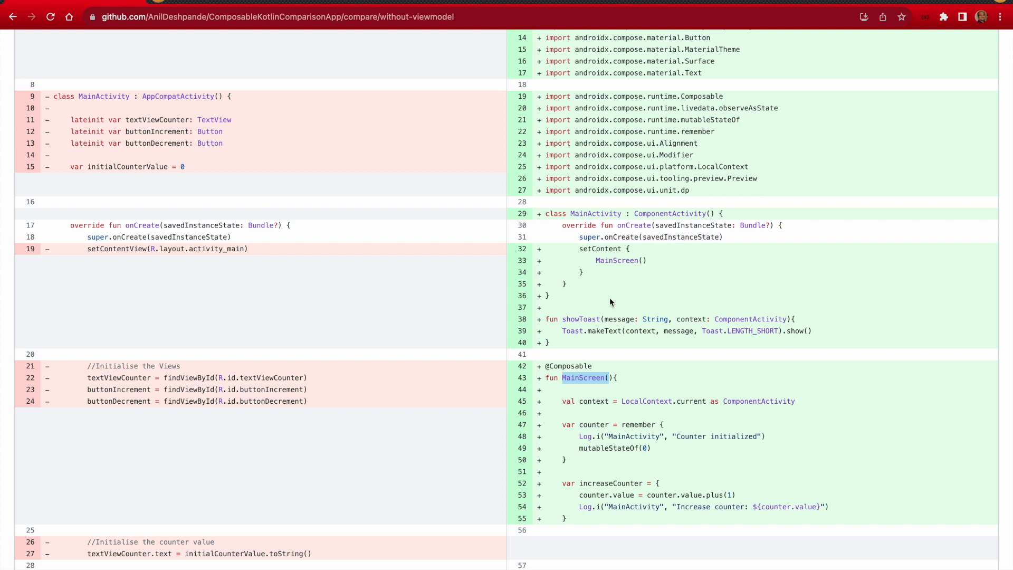
- Highlight the removed textViewCounter, buttonIncrement, buttonDecrement fields, setContentView line and findViewById lookups
double_click(145, 119)
double_click(151, 131)
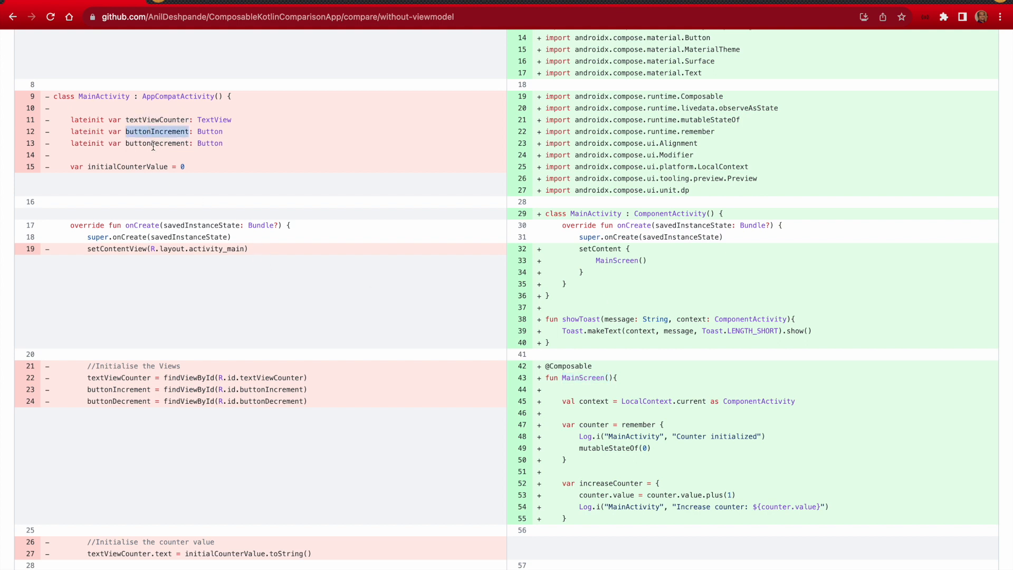
double_click(153, 143)
drag(249, 249, 89, 248)
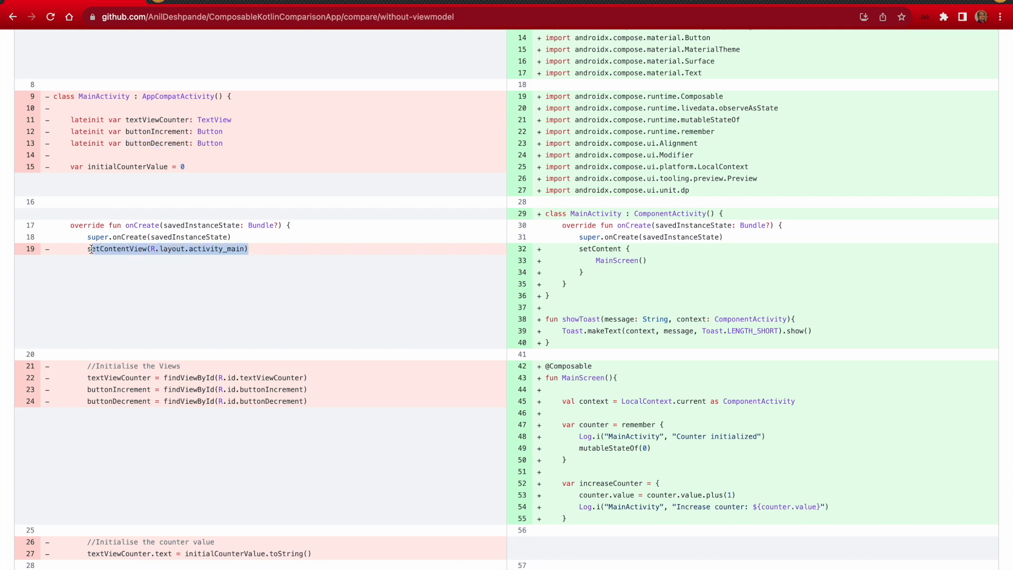
drag(85, 377, 331, 401)
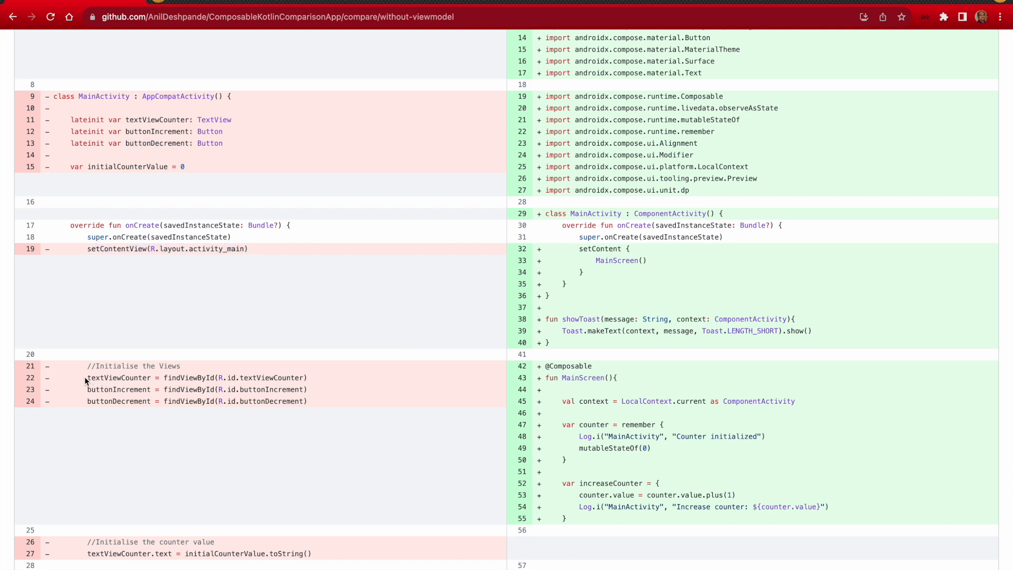
scroll(331, 401, down, 2)
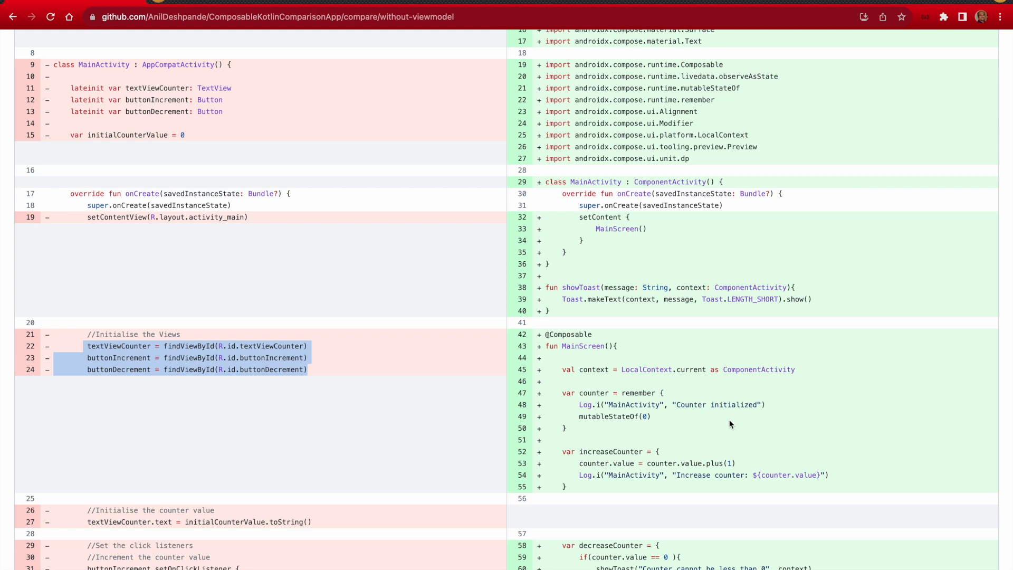
scroll(729, 419, down, 5)
scroll(729, 419, down, 3)
scroll(729, 419, down, 5)
scroll(728, 419, down, 6)
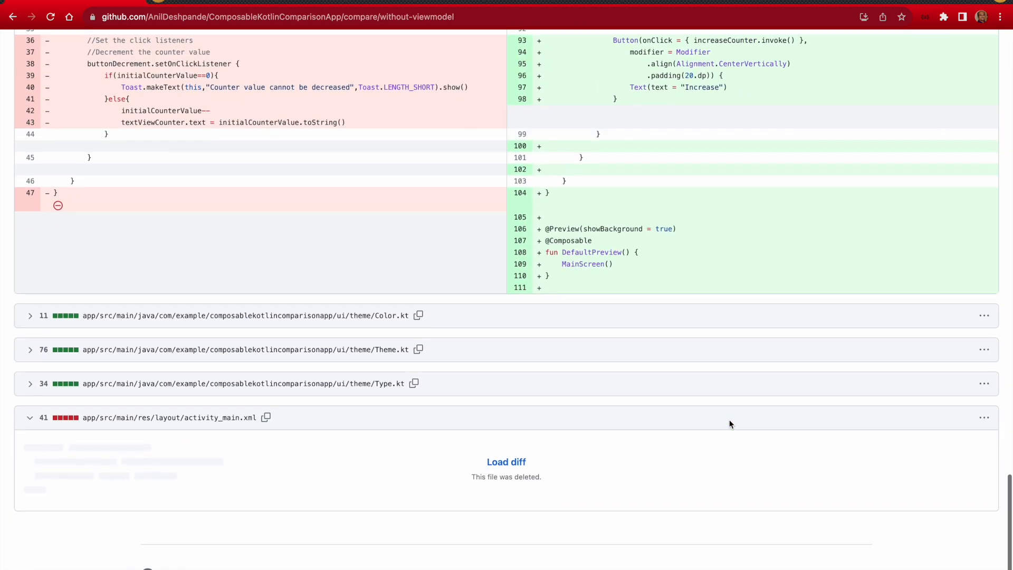
scroll(729, 419, up, 10)
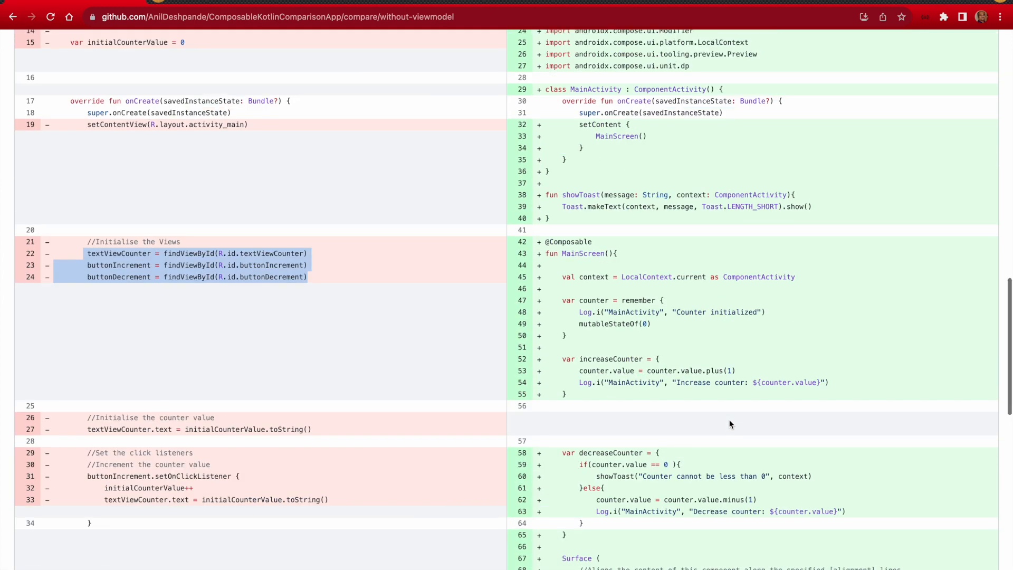
scroll(729, 420, up, 5)
scroll(431, 299, up, 3)
scroll(432, 298, up, 5)
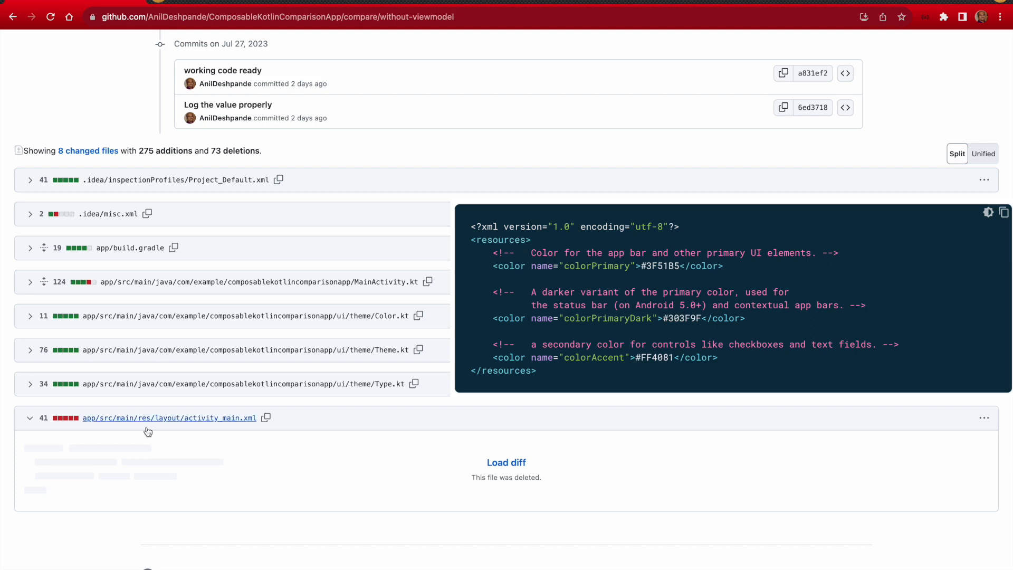
- Expand Type.kt, highlight the Typography name and a TextStyle block, then expand Color.kt
click(30, 385)
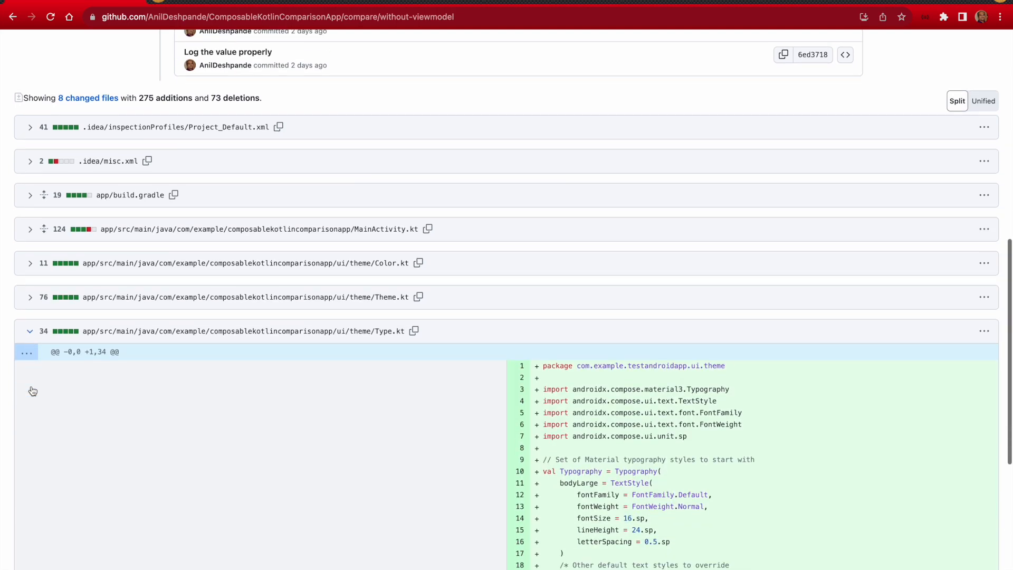
scroll(449, 285, down, 4)
double_click(581, 244)
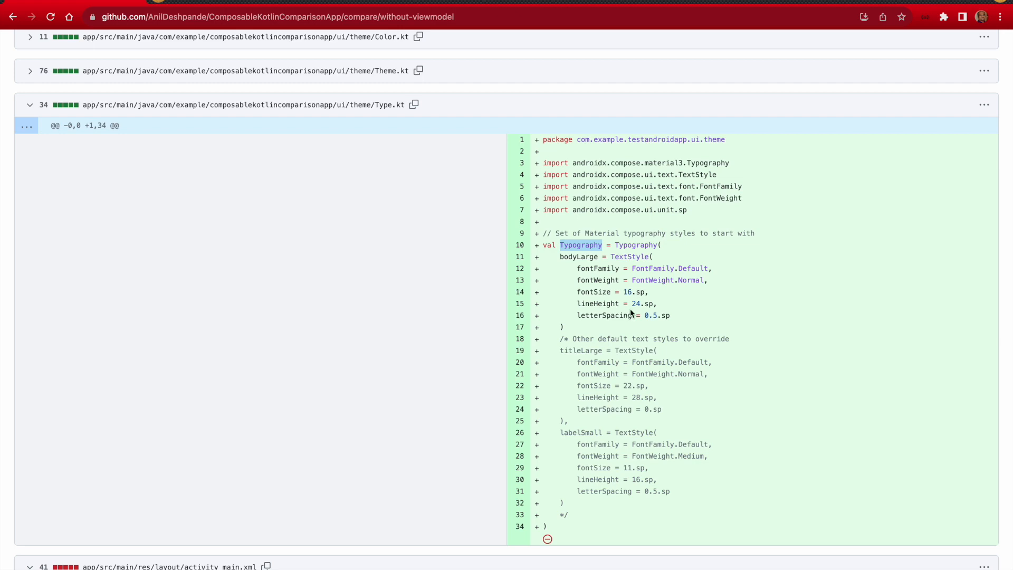
mouse_move(560, 257)
mouse_down()
mouse_move(571, 434)
mouse_move(561, 505)
mouse_up()
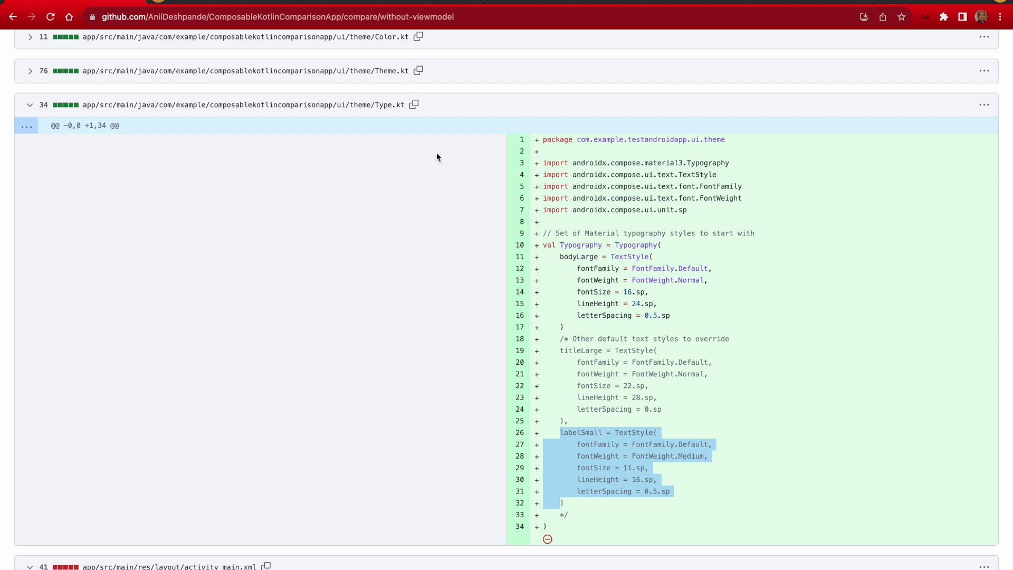
scroll(436, 152, up, 1)
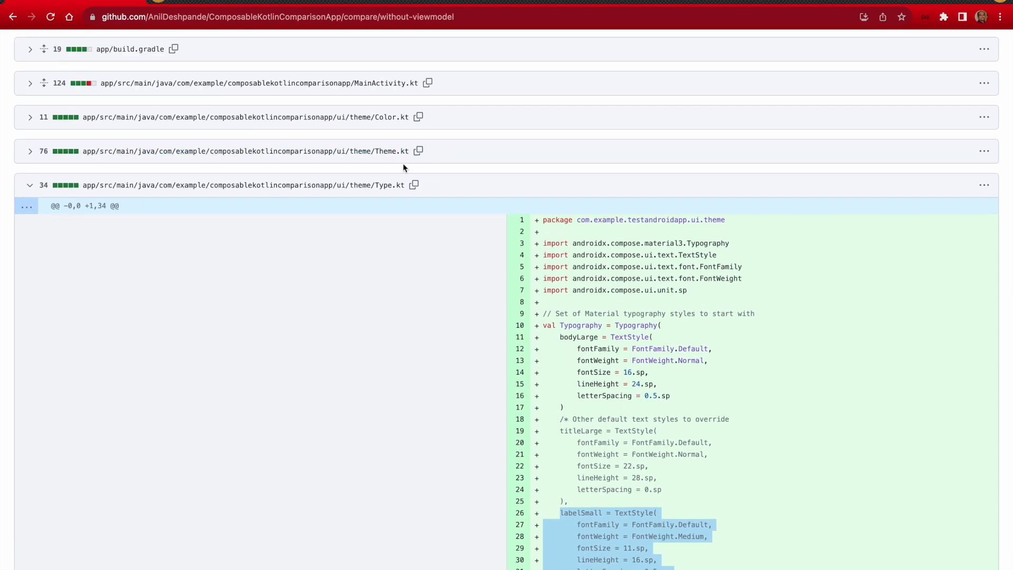
click(30, 117)
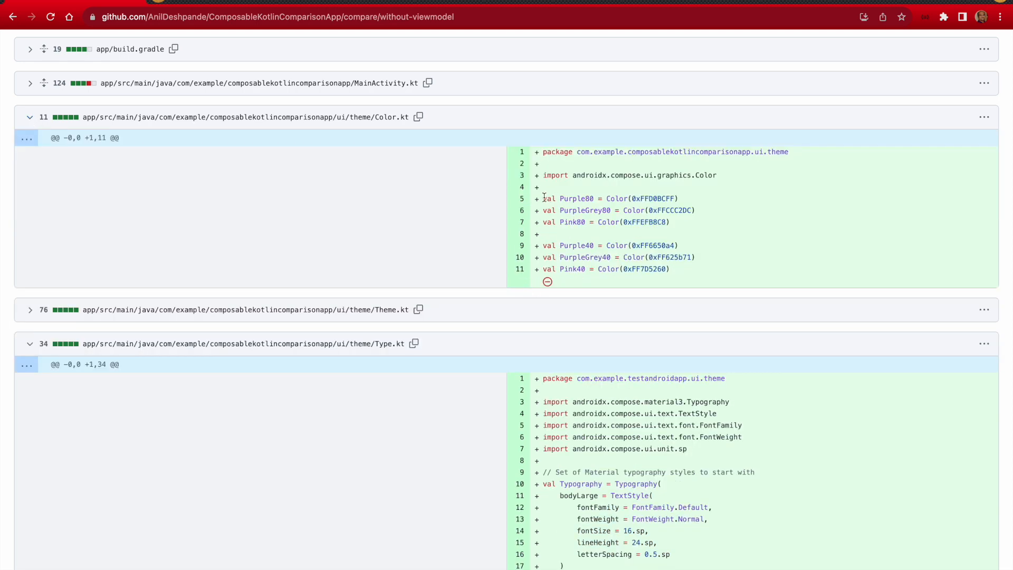
- Highlight the new Purple, PurpleGrey and Pink colours, then the TestAndroidAppTheme function in Theme.kt
drag(553, 195, 703, 278)
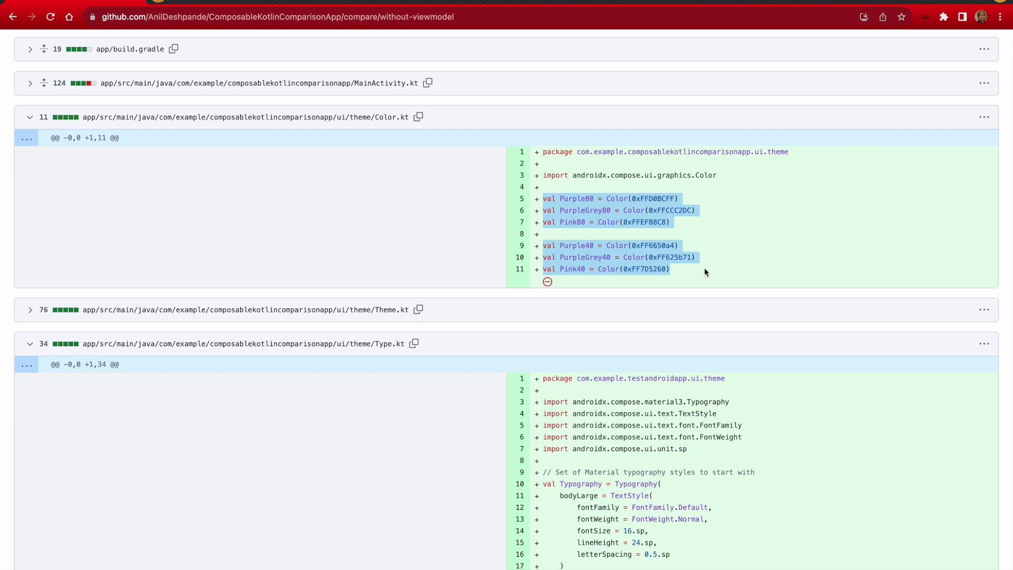
click(30, 309)
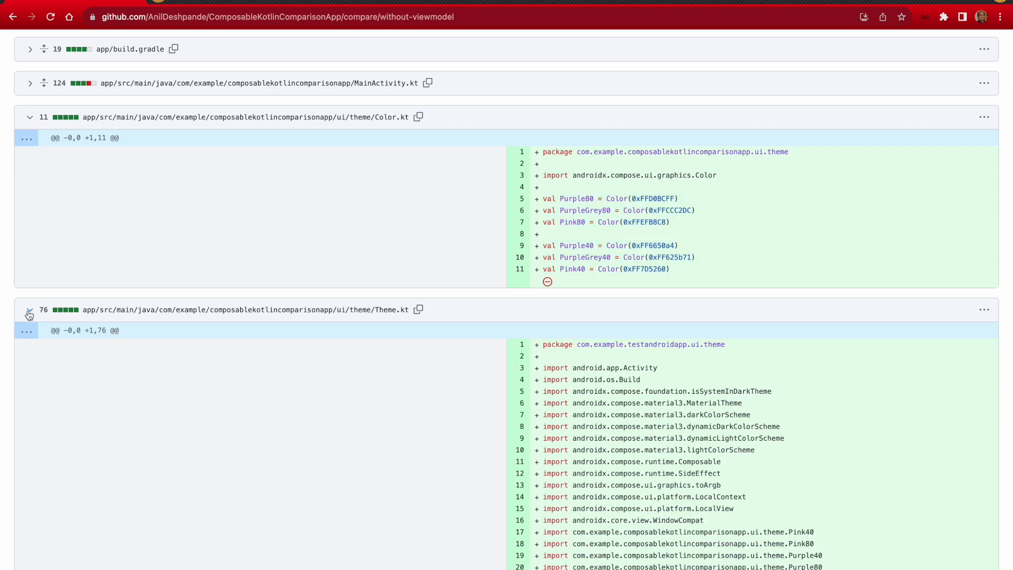
scroll(375, 394, down, 4)
scroll(375, 393, down, 4)
scroll(375, 393, down, 4)
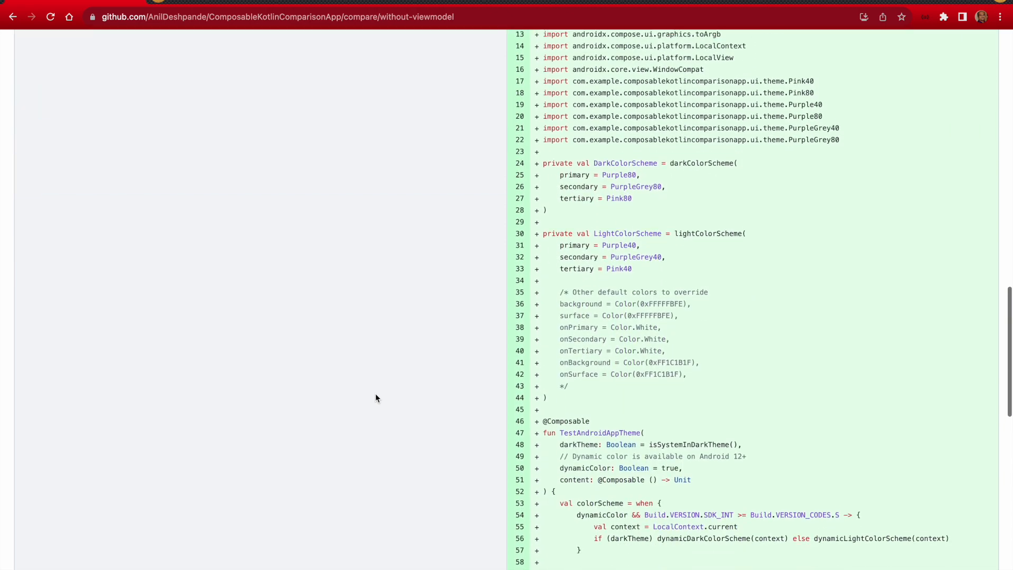
scroll(375, 393, down, 2)
scroll(375, 393, down, 3)
scroll(375, 394, down, 2)
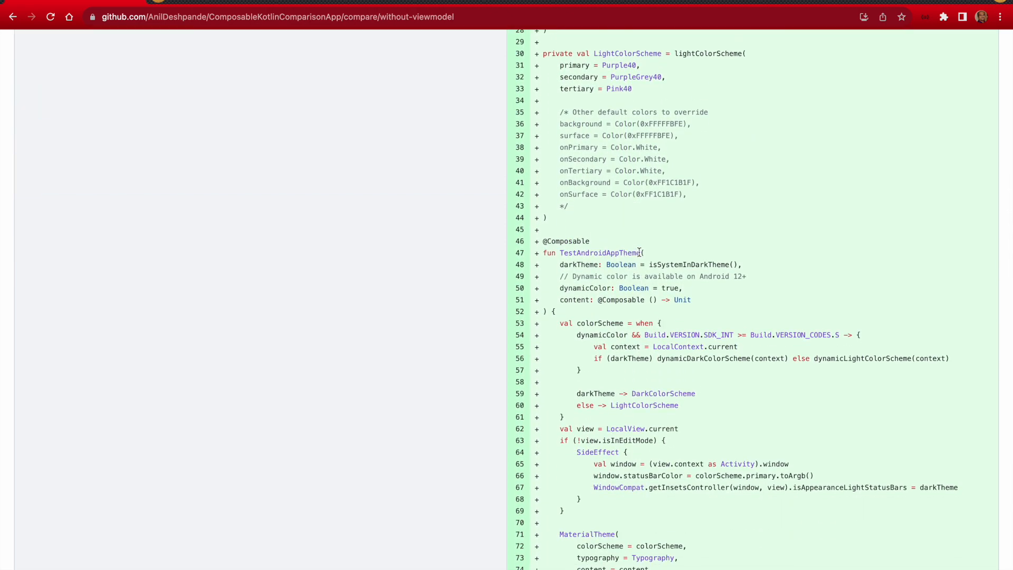
drag(641, 252, 559, 253)
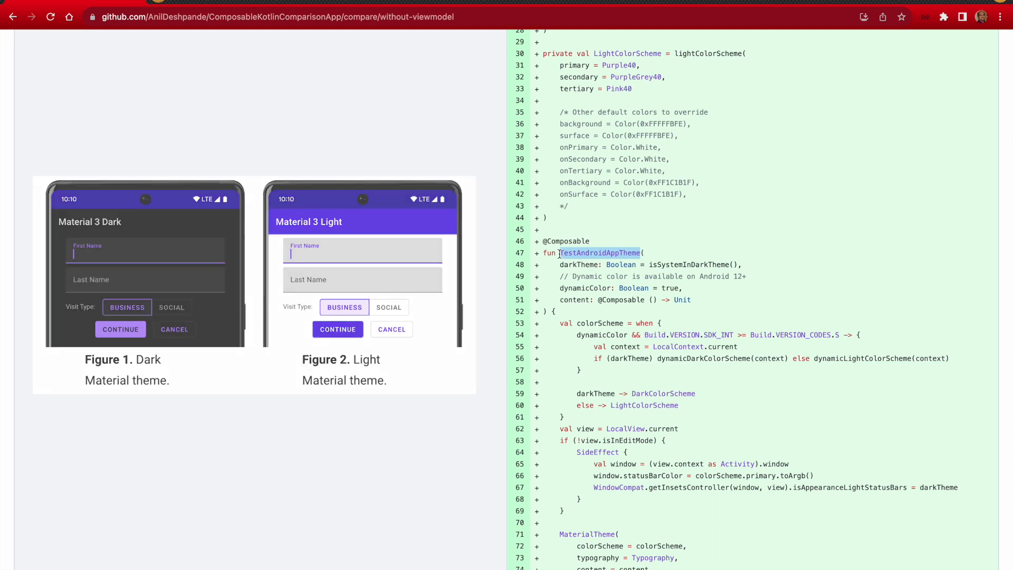
scroll(559, 252, down, 3)
scroll(558, 251, down, 2)
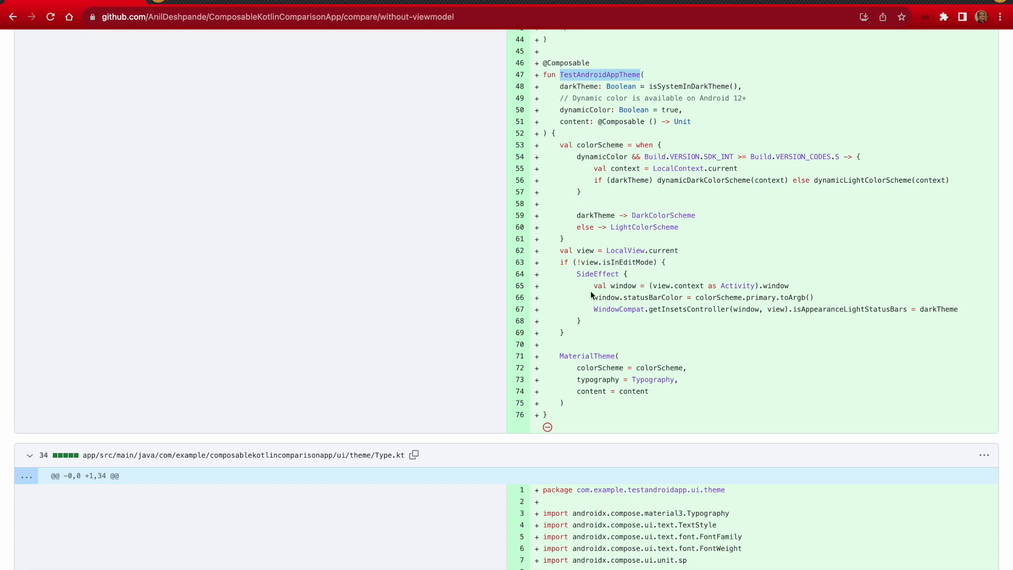
scroll(590, 290, down, 2)
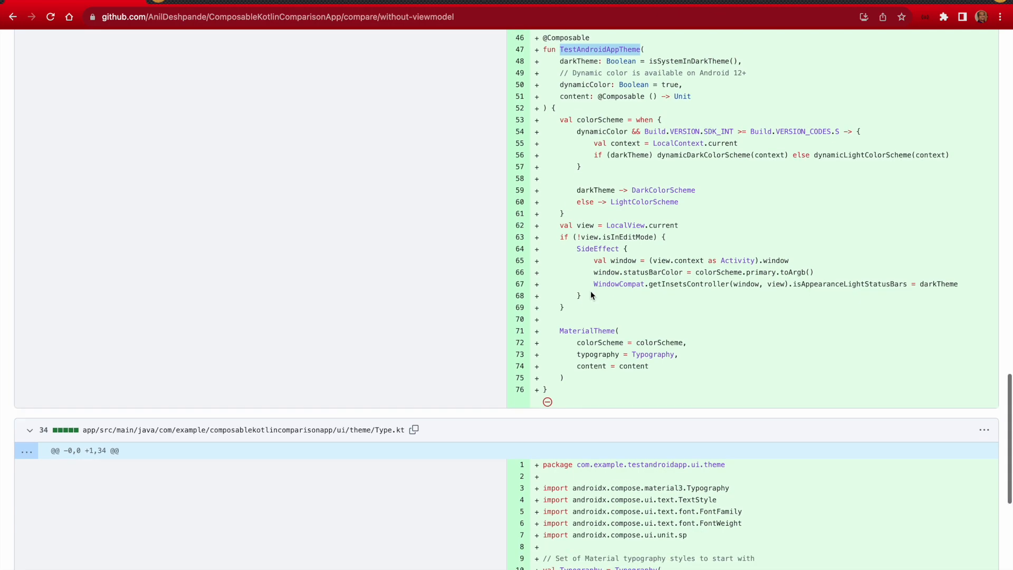
scroll(590, 291, down, 2)
scroll(590, 291, down, 1)
scroll(591, 291, up, 5)
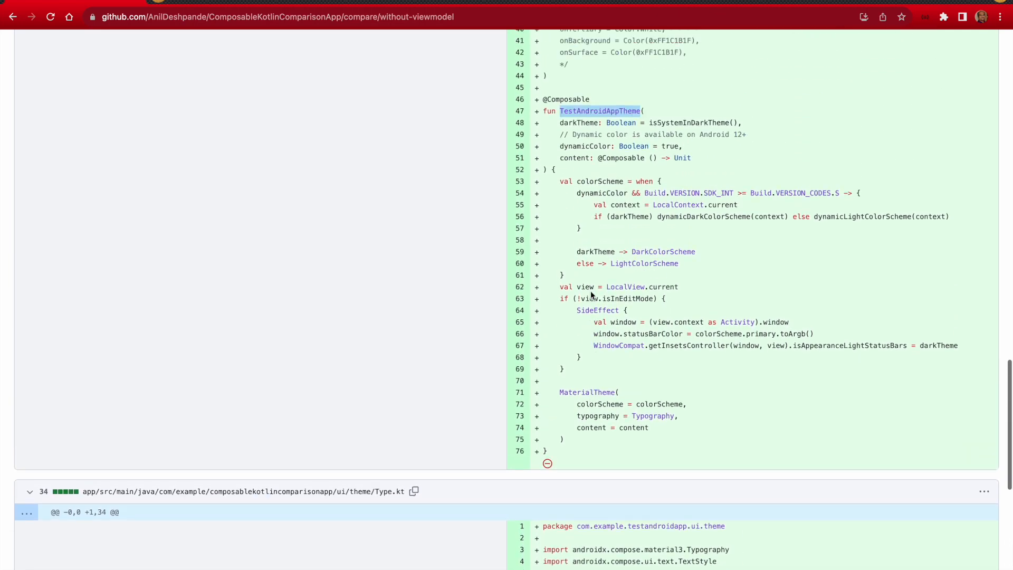
scroll(591, 290, up, 5)
scroll(590, 291, up, 5)
scroll(591, 291, up, 3)
scroll(591, 291, up, 1)
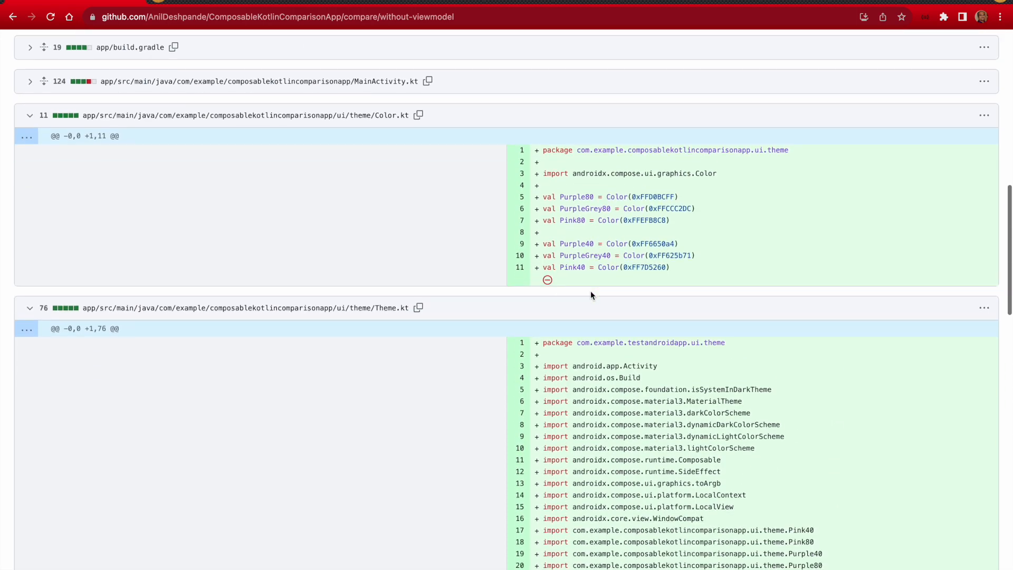
scroll(591, 290, down, 8)
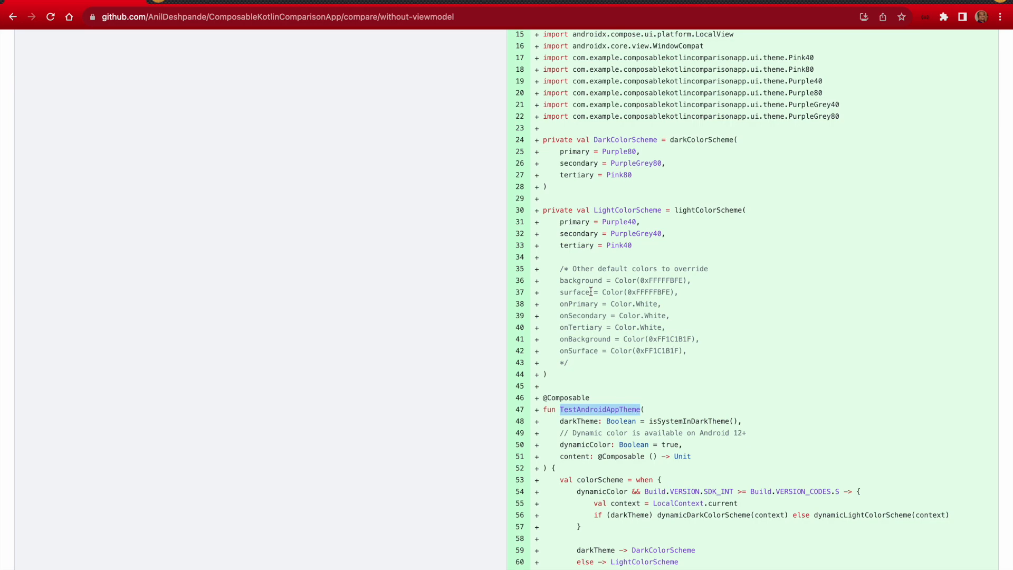
scroll(590, 290, up, 12)
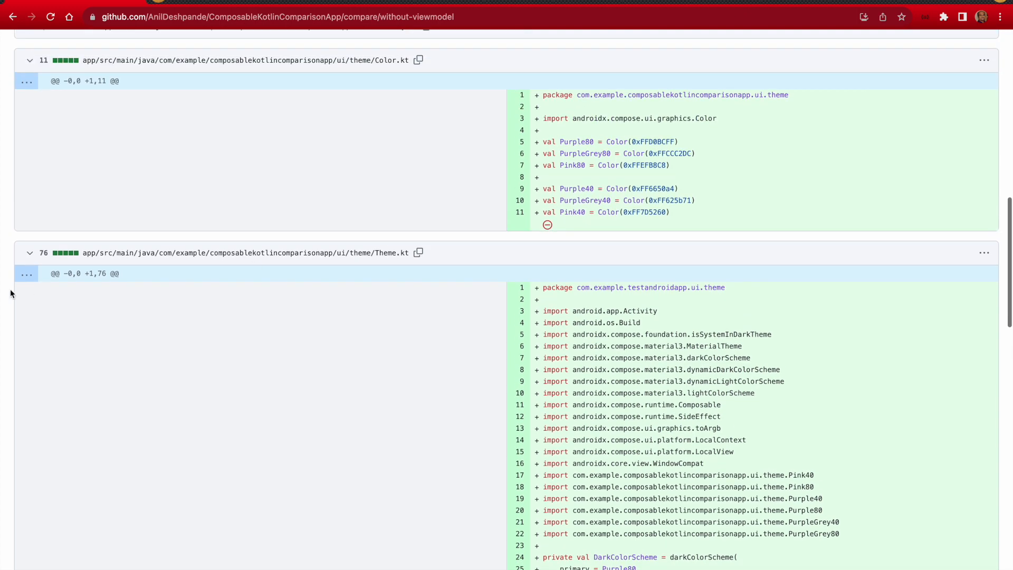
- Collapse the Theme.kt, Color.kt and Type.kt diffs and highlight the three theme file paths
click(29, 252)
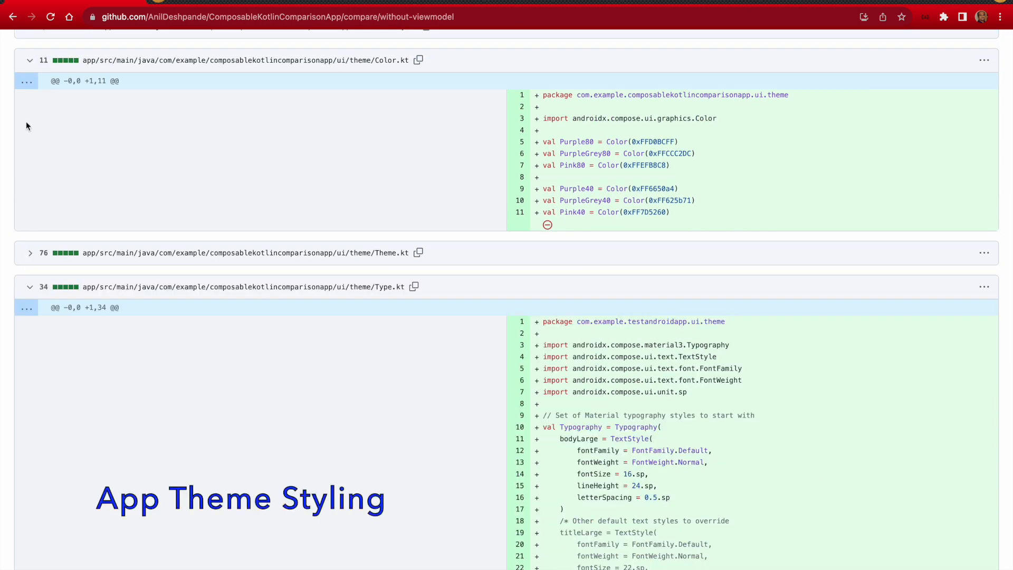
click(30, 59)
click(29, 127)
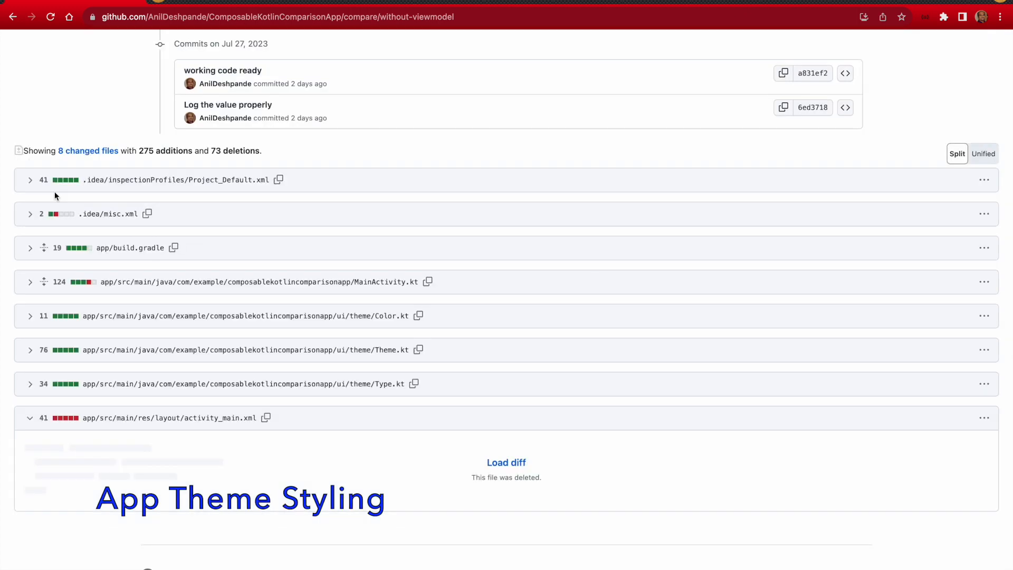
drag(234, 367, 155, 307)
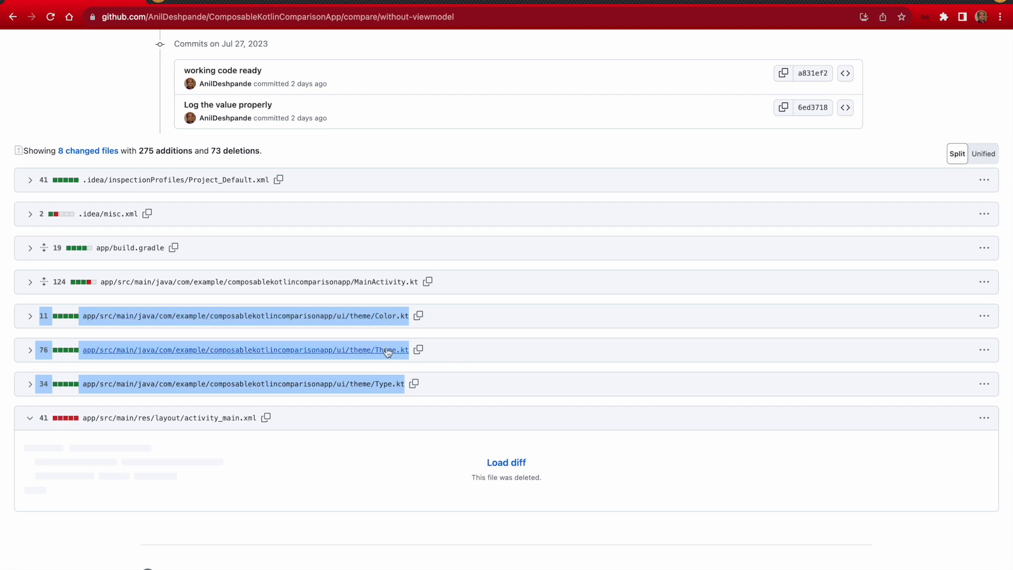
click(458, 340)
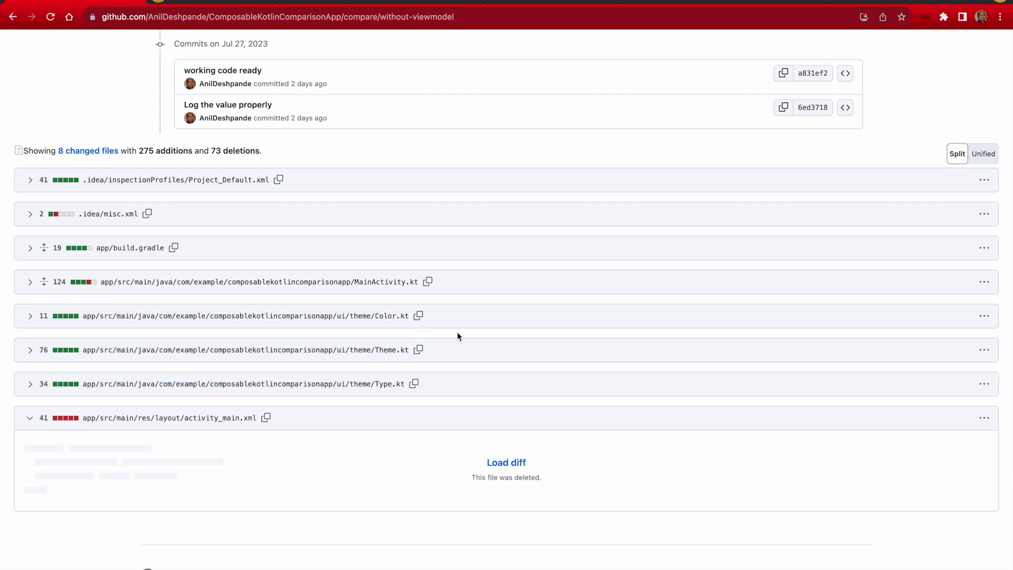